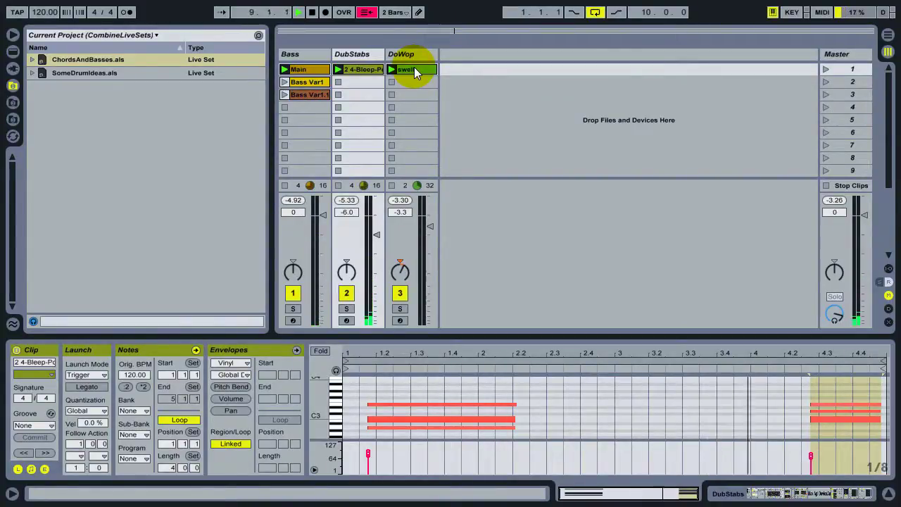
# Select SomeDrumIdeas.als in the browser's Current Project list.
pyautogui.click(72, 73)
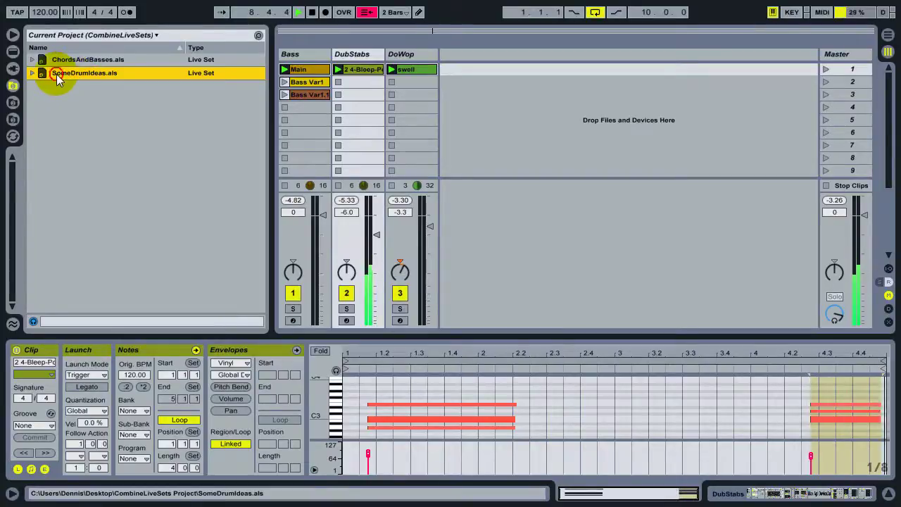
# Drop SomeDrumIdeas.als into the Session View to import its Drums and Break tracks.
pyautogui.moveTo(57, 74); pyautogui.dragTo(447, 66)
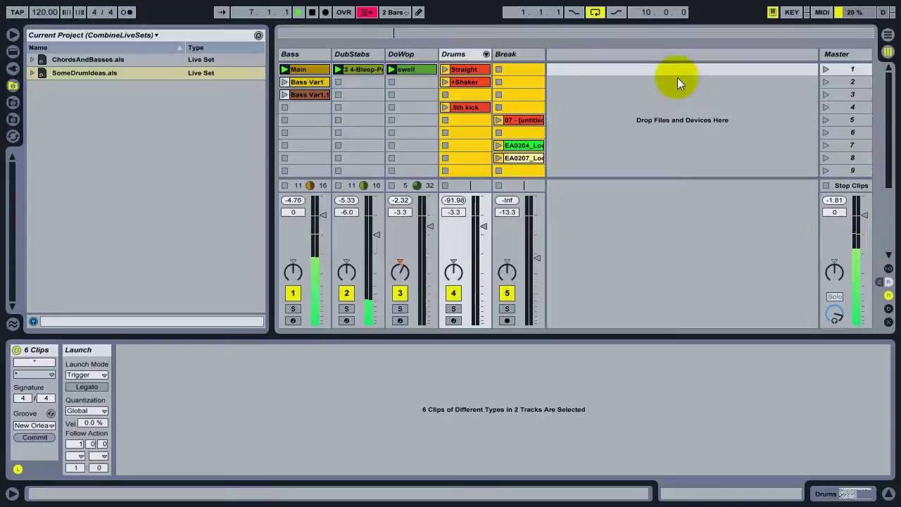
# Launch scene 1 and audition pads in the Drums track's Drum Rack.
pyautogui.click(824, 70)
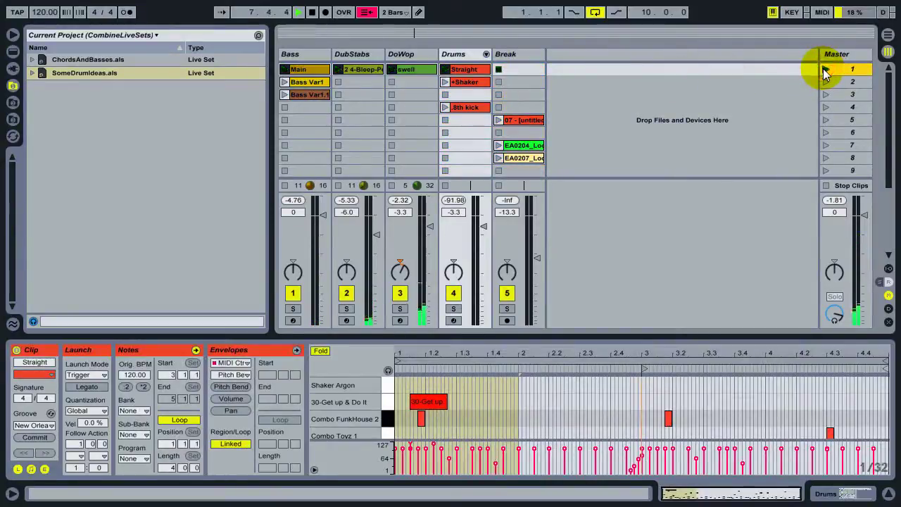
pyautogui.click(464, 56)
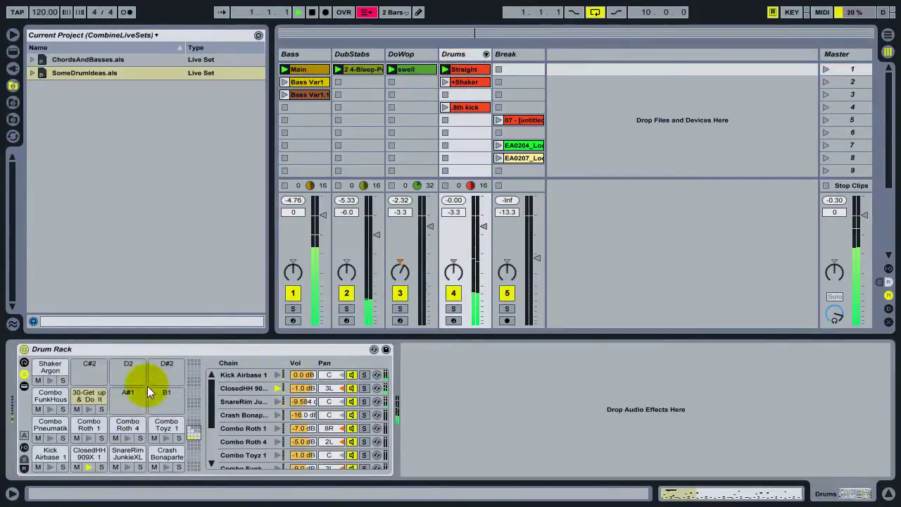
pyautogui.click(145, 391)
pyautogui.click(479, 55)
# Check the Break track's effects, launch its 07 - [untitled] clip, and select the Drums track.
pyautogui.click(457, 54)
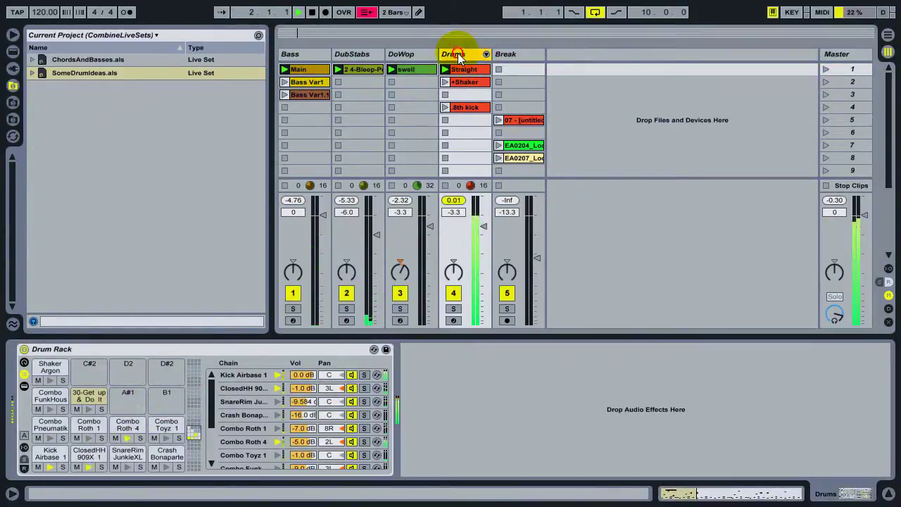
pyautogui.click(534, 54)
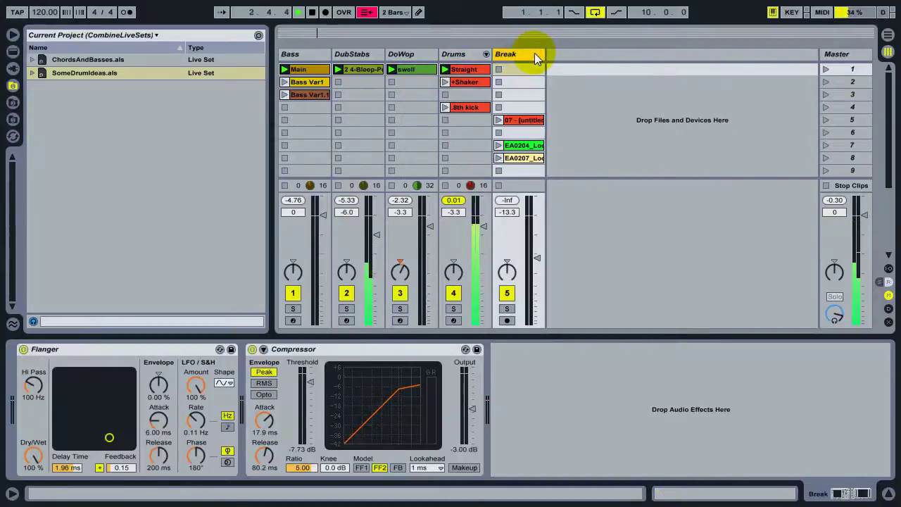
pyautogui.click(500, 120)
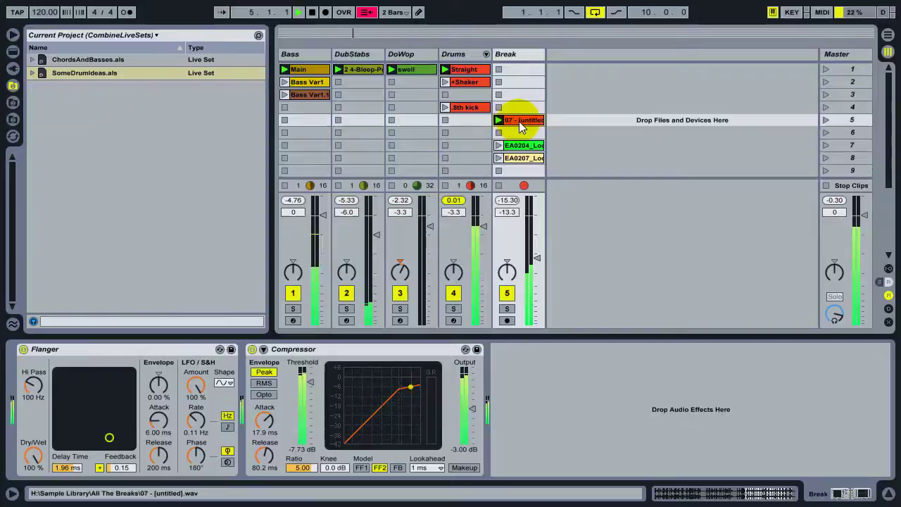
pyautogui.click(470, 54)
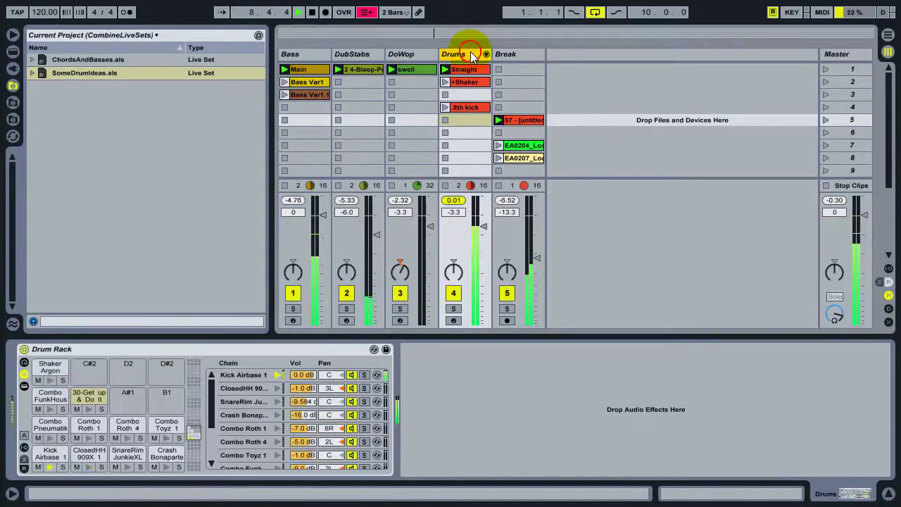
# Delete the imported Drums and Break tracks and expand SomeDrumIdeas.als in the browser.
pyautogui.press('Delete')
pyautogui.press('Delete')
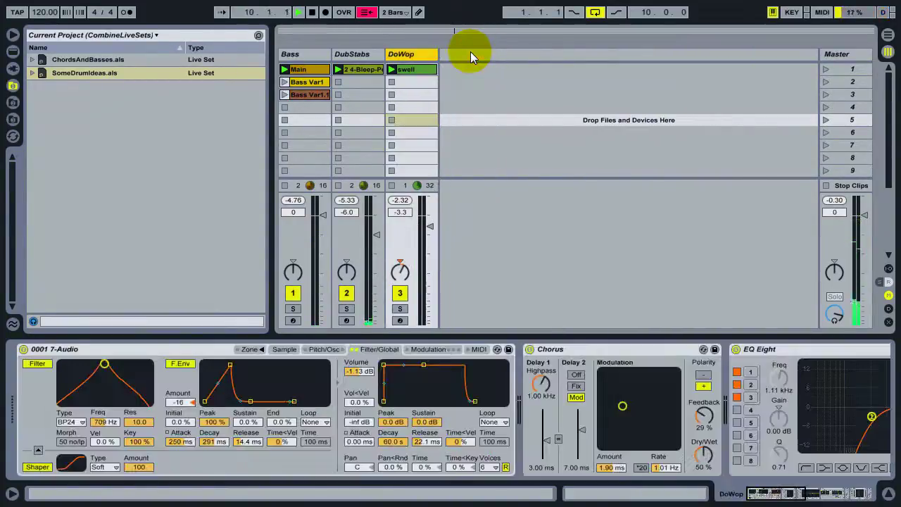
pyautogui.click(60, 73)
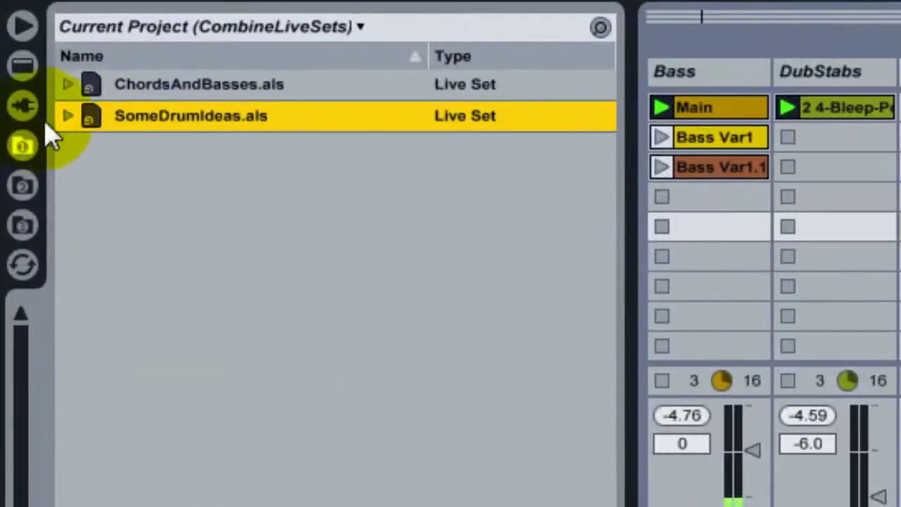
pyautogui.click(68, 117)
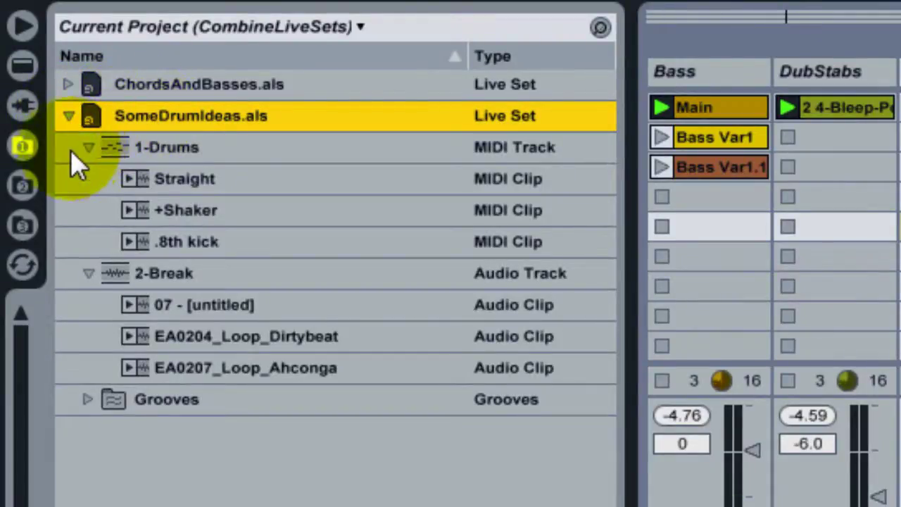
# Expand the 1-Drums and 2-Break folders to list their clips.
pyautogui.click(90, 148)
pyautogui.click(87, 178)
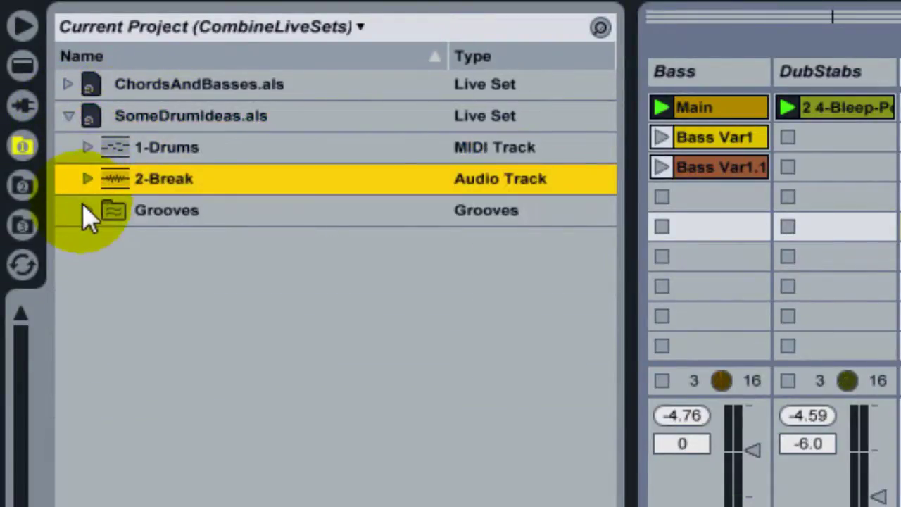
pyautogui.click(87, 147)
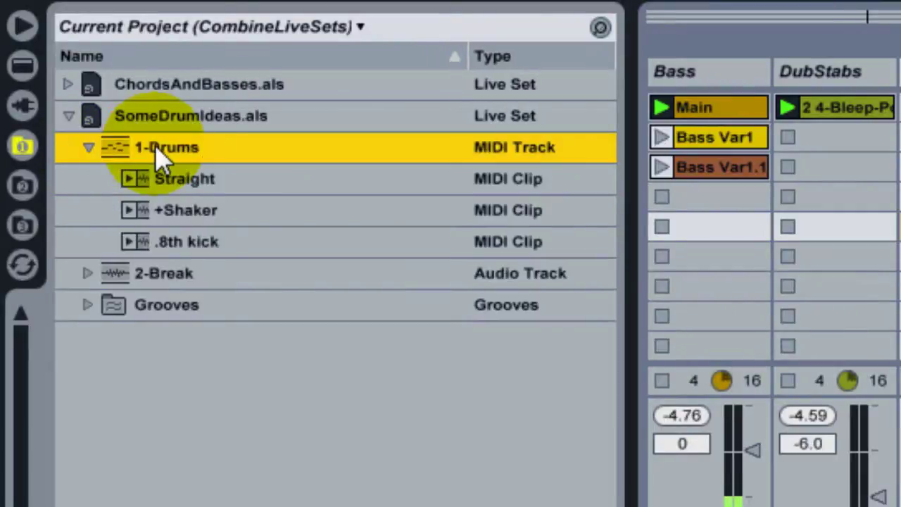
pyautogui.click(87, 147)
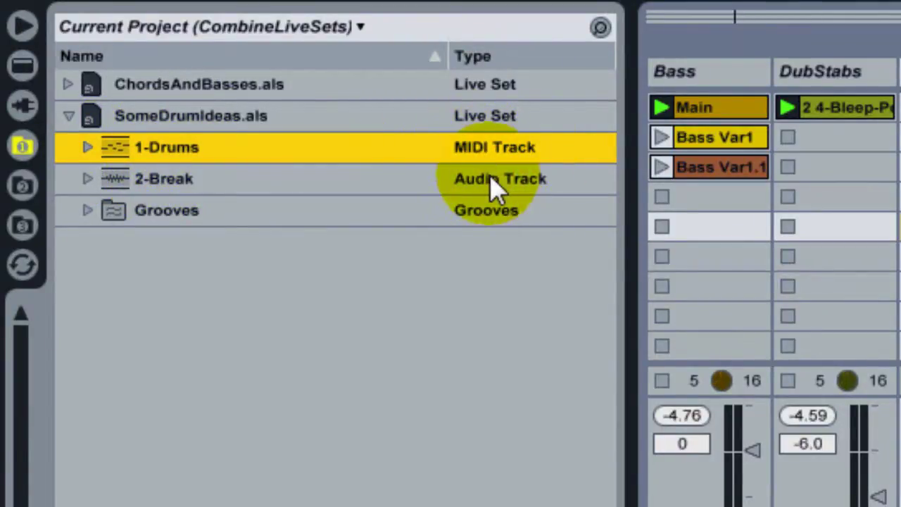
pyautogui.click(88, 146)
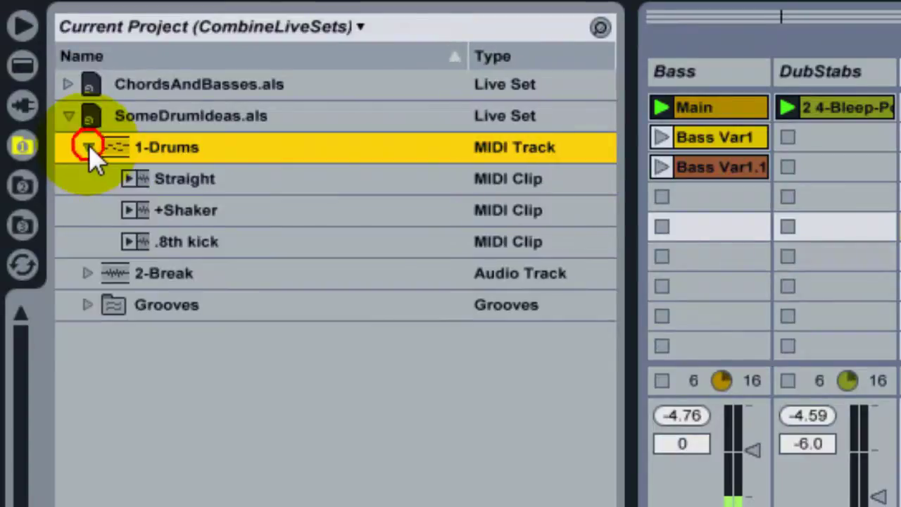
pyautogui.click(88, 273)
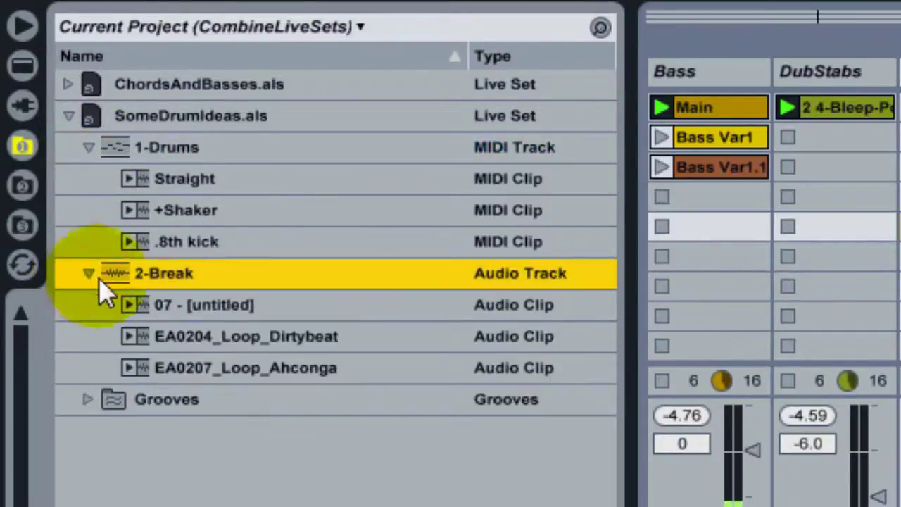
# Preview Straight, +Shaker, .8th kick, then 07 - [untitled], EA0204_Loop_Dirtybeat and EA0207_Loop_Ahconga.
pyautogui.click(165, 182)
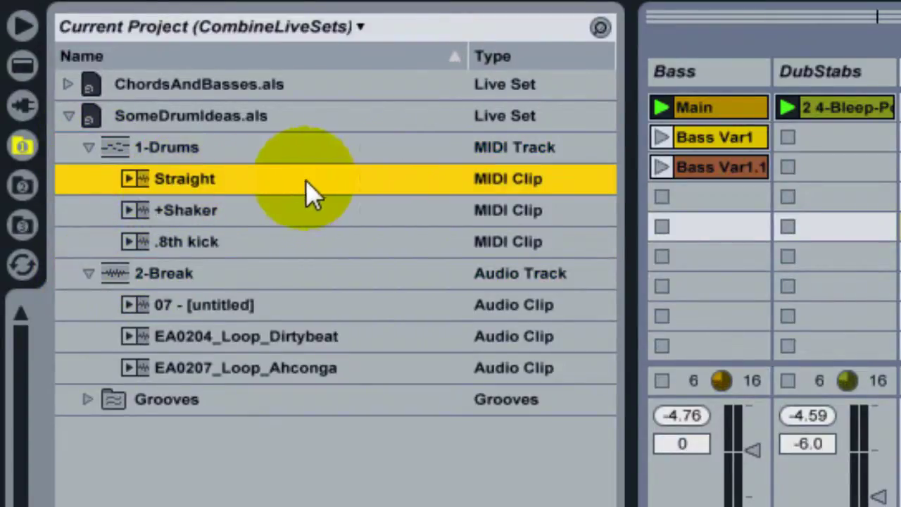
pyautogui.click(207, 211)
pyautogui.click(217, 246)
pyautogui.click(204, 178)
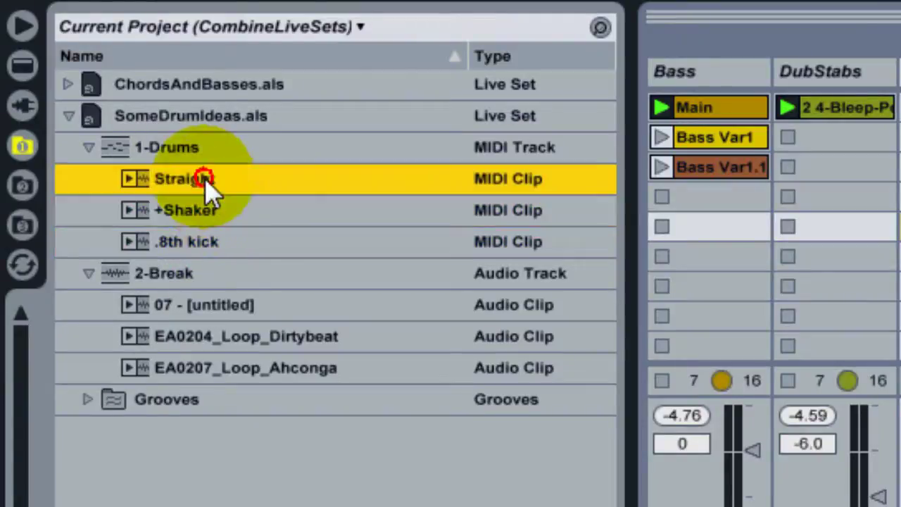
pyautogui.click(212, 209)
pyautogui.click(212, 232)
pyautogui.click(209, 314)
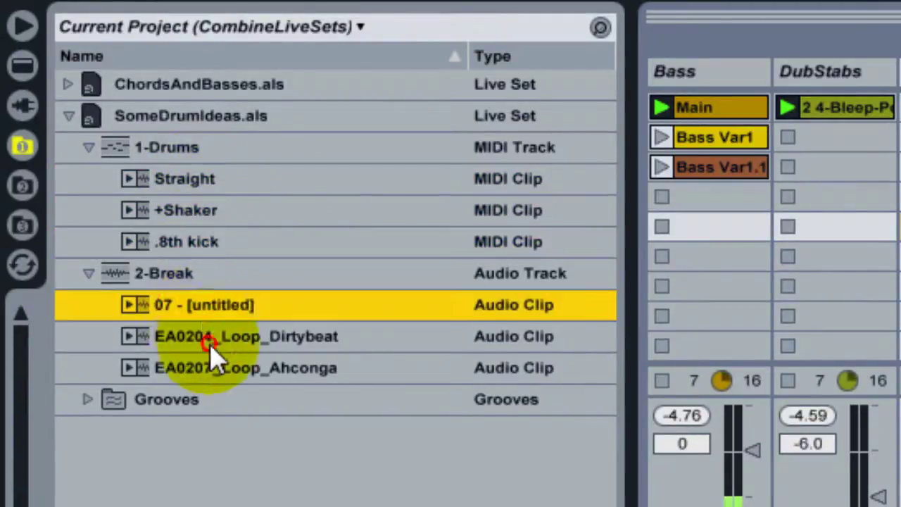
pyautogui.click(210, 342)
pyautogui.click(210, 368)
pyautogui.click(206, 305)
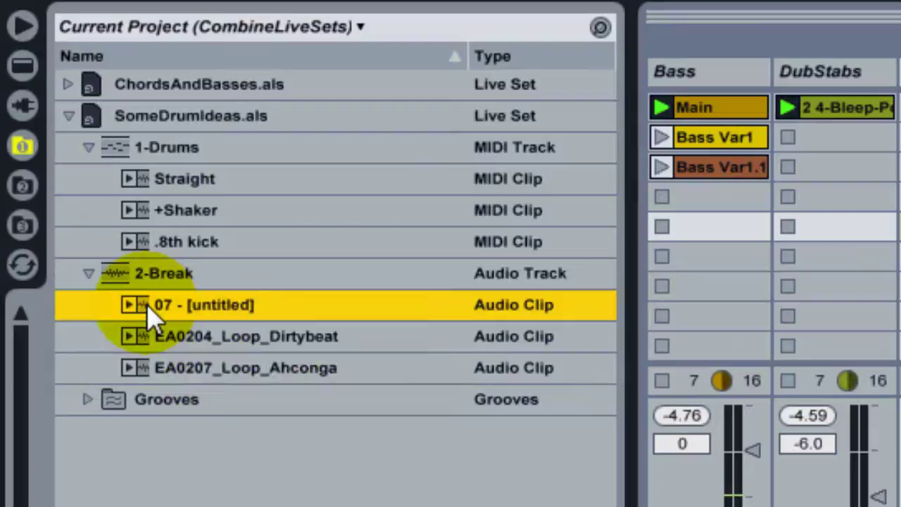
# Drop the 07 - [untitled] clip into scene 3 as a new Break track and launch it.
pyautogui.moveTo(149, 311); pyautogui.dragTo(517, 98)
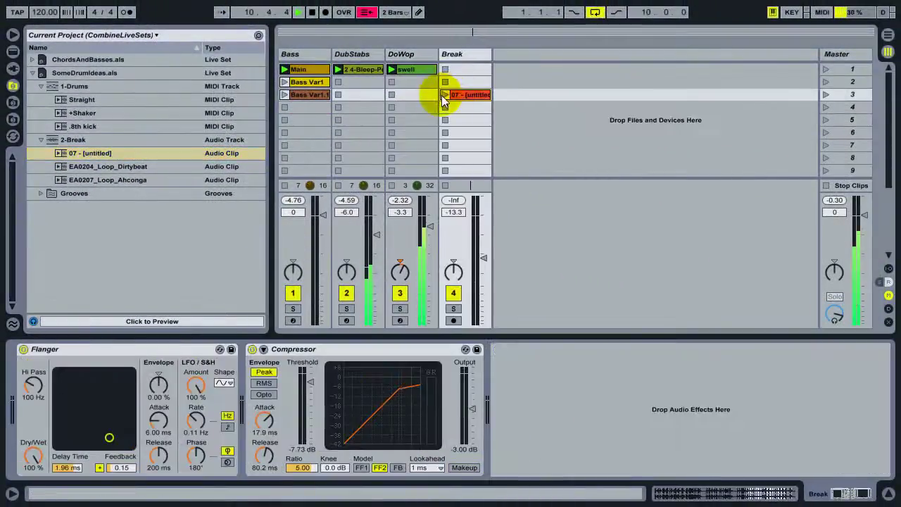
pyautogui.click(445, 94)
pyautogui.click(471, 95)
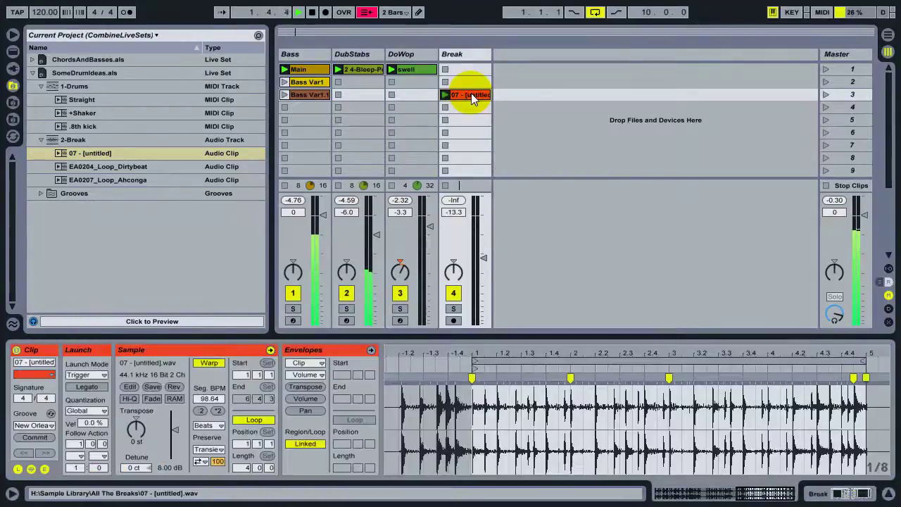
pyautogui.click(465, 54)
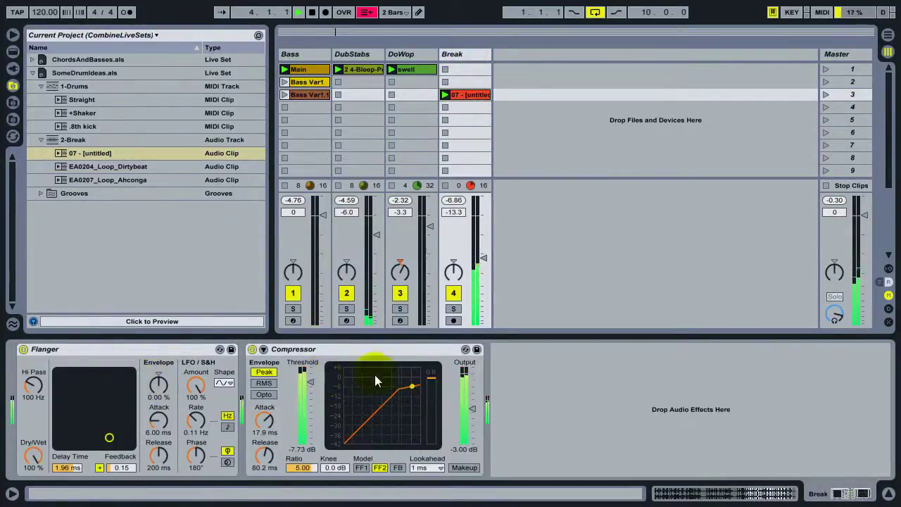
pyautogui.click(470, 57)
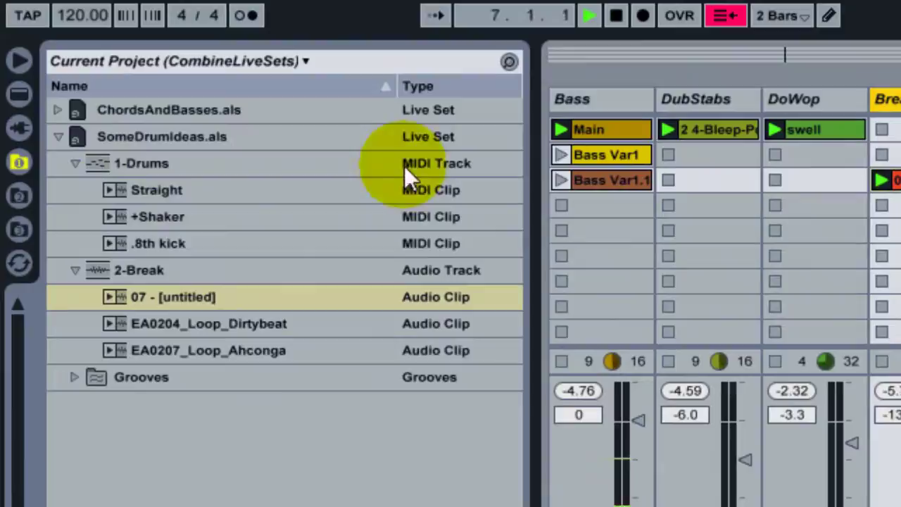
# Drag the Straight MIDI clip from the browser into DubStabs' scene 6 slot.
pyautogui.click(160, 194)
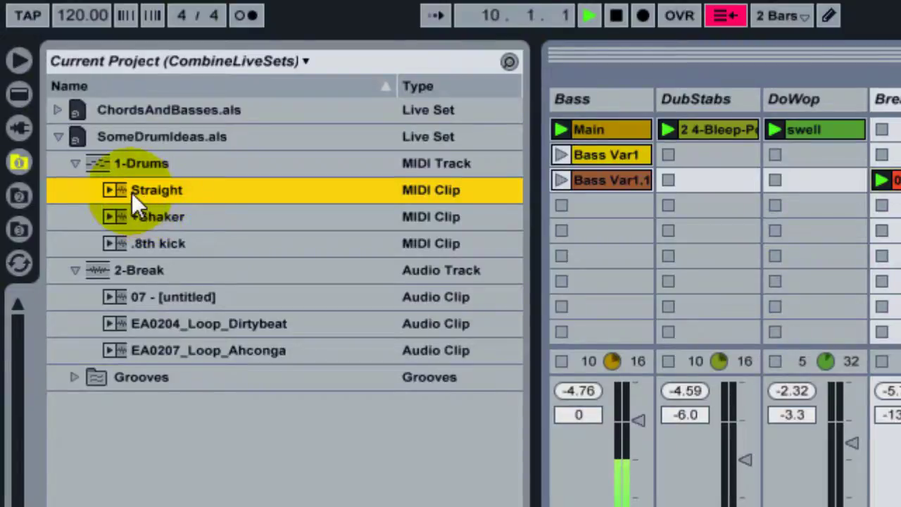
pyautogui.moveTo(122, 187); pyautogui.dragTo(702, 260)
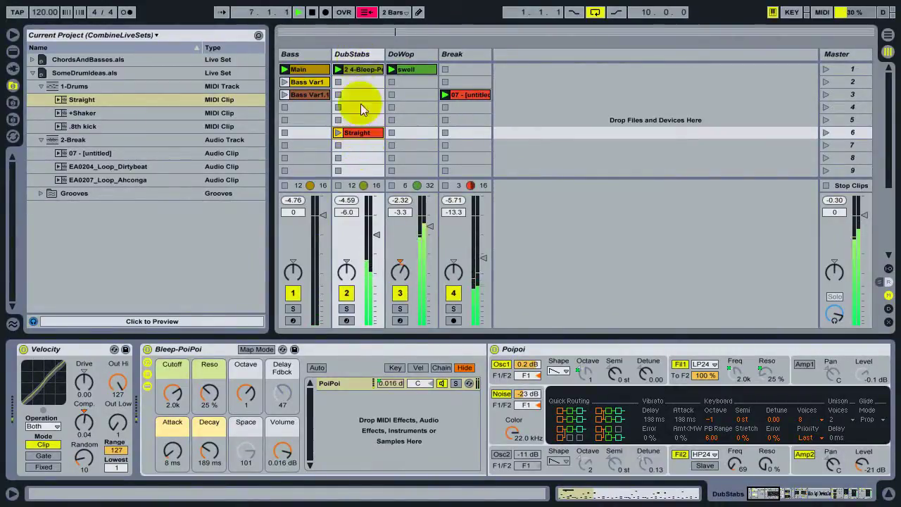
# View the Straight clip's drum notes in the MIDI Note Editor, then trigger it on DubStabs.
pyautogui.click(354, 132)
pyautogui.click(399, 381)
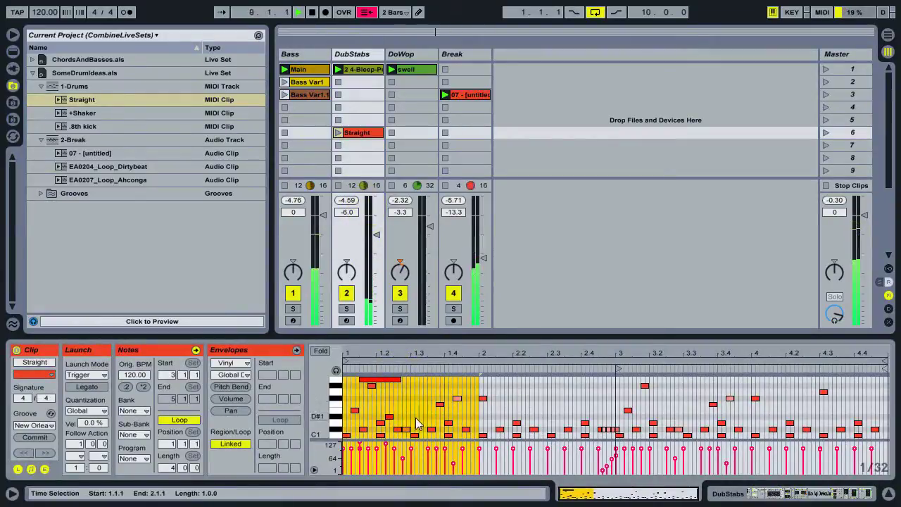
pyautogui.click(351, 55)
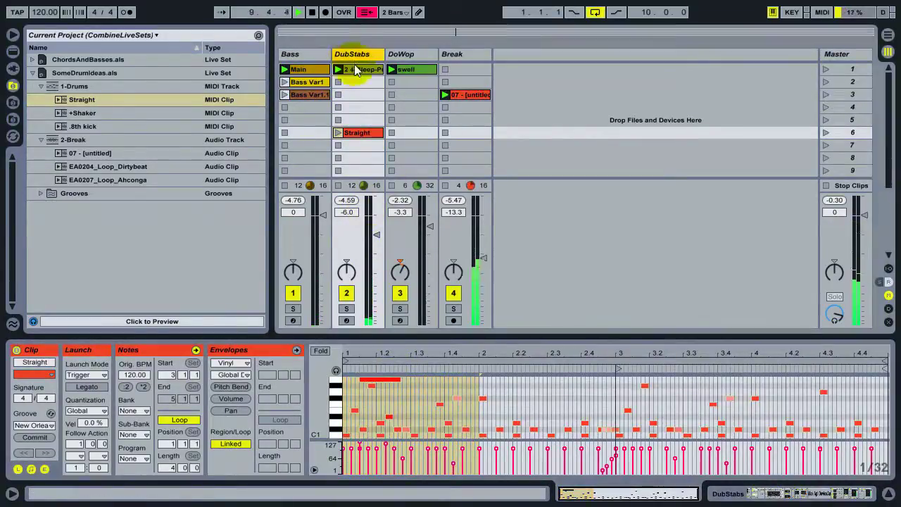
pyautogui.click(349, 132)
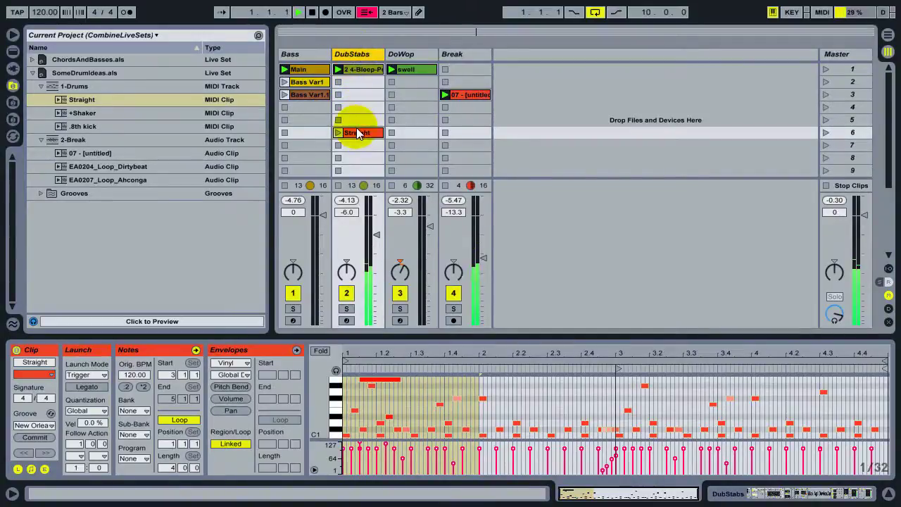